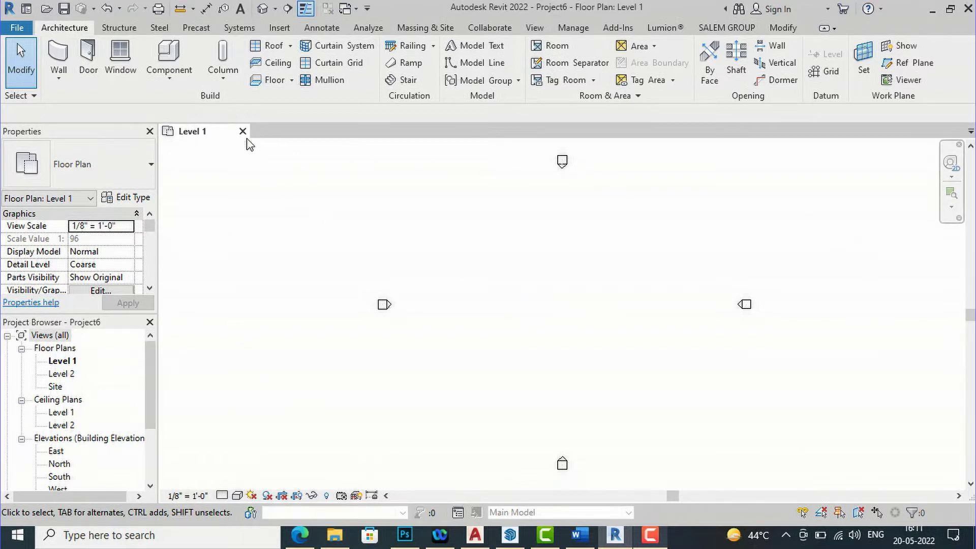
# Step: Start a wall in the floor plan, scroll the wall type list, then cancel placement
pyautogui.click(51, 56)
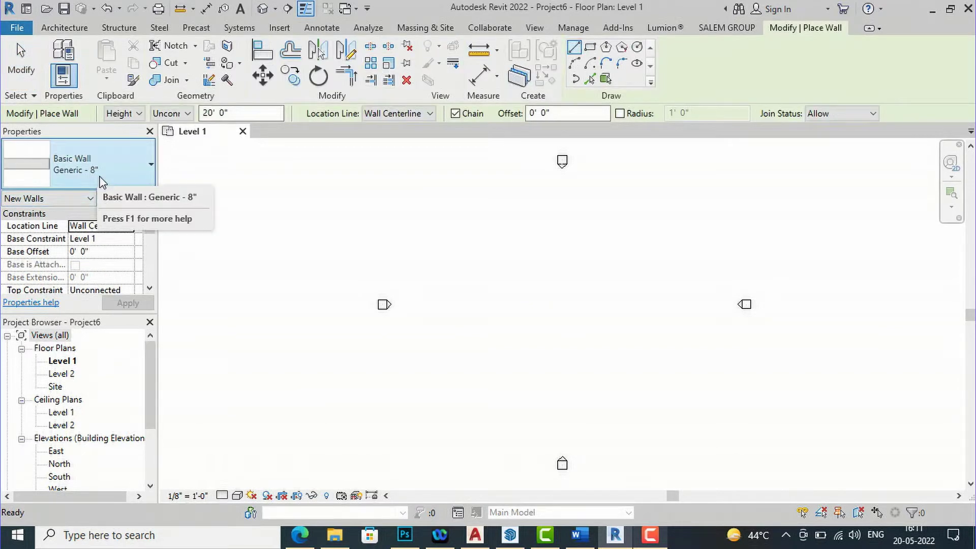
pyautogui.click(101, 173)
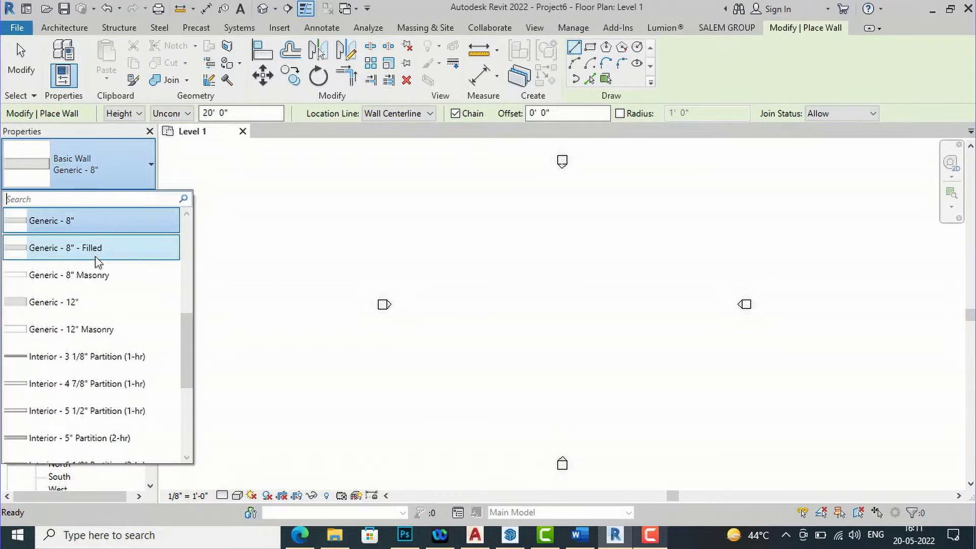
pyautogui.scroll(-3, 101, 320)
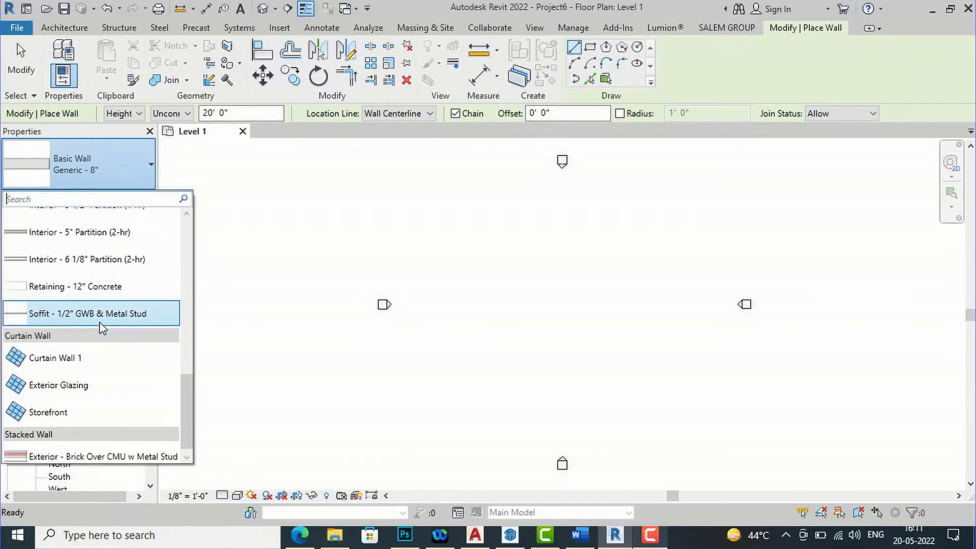
pyautogui.scroll(5, 102, 325)
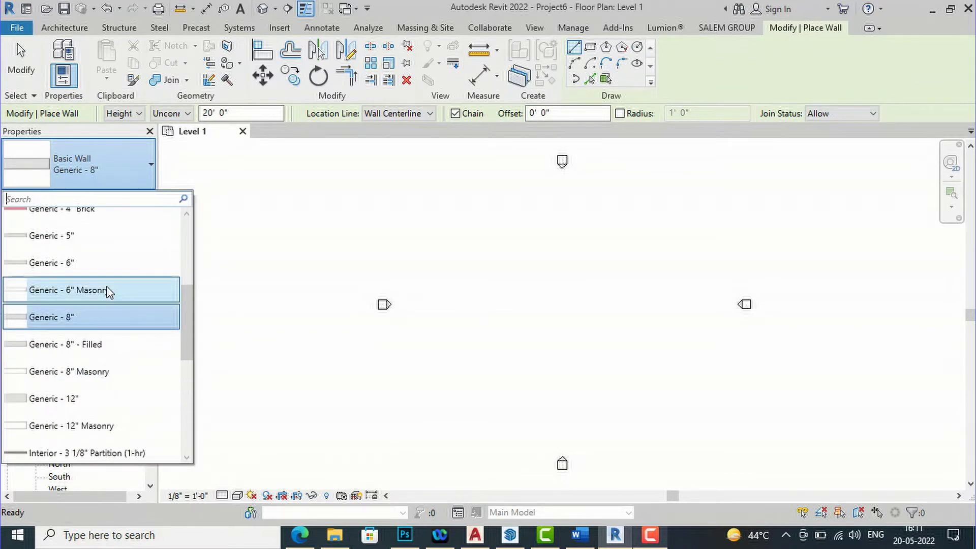
pyautogui.scroll(3, 104, 291)
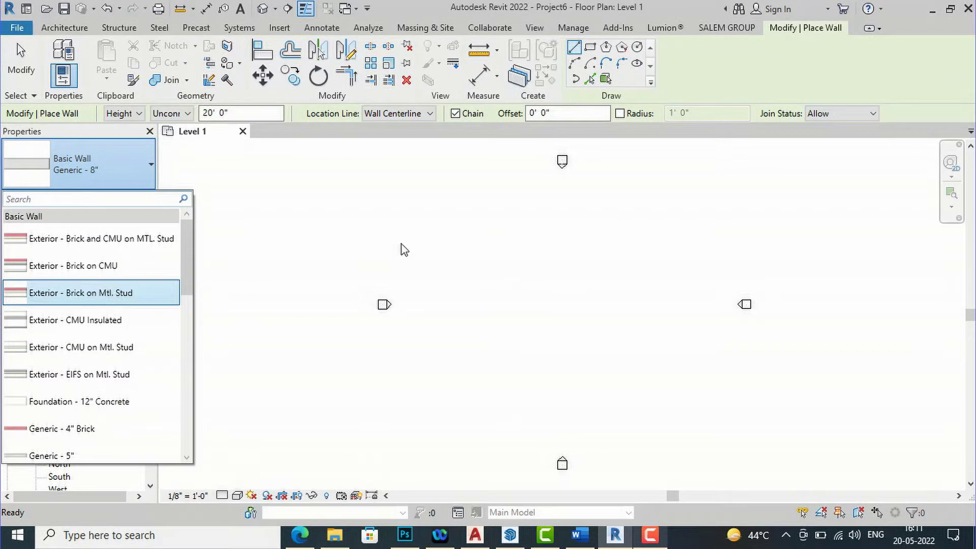
pyautogui.click(449, 249)
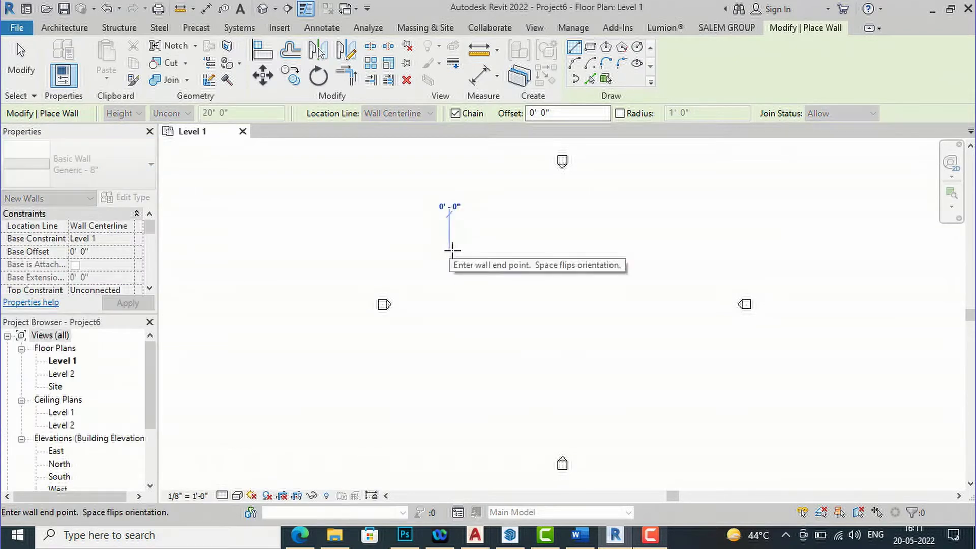
pyautogui.press('Escape')
pyautogui.press('Escape')
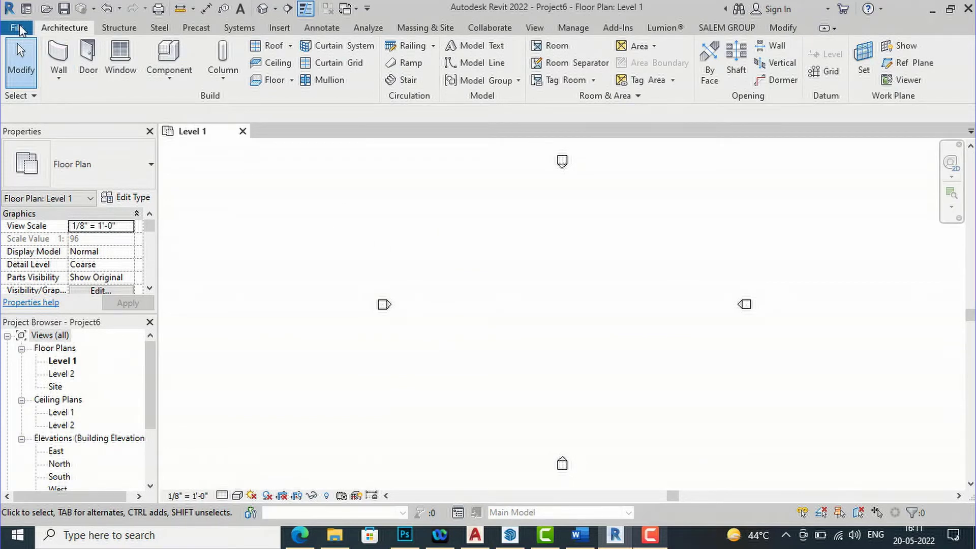
# Step: In Options > File Locations, browse for a new Architectural Template path file
pyautogui.click(19, 29)
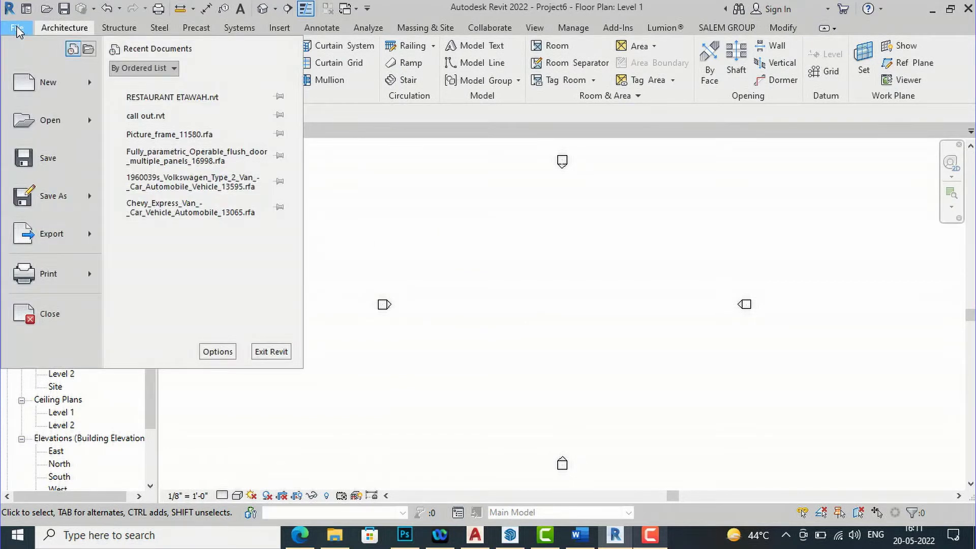
pyautogui.click(218, 351)
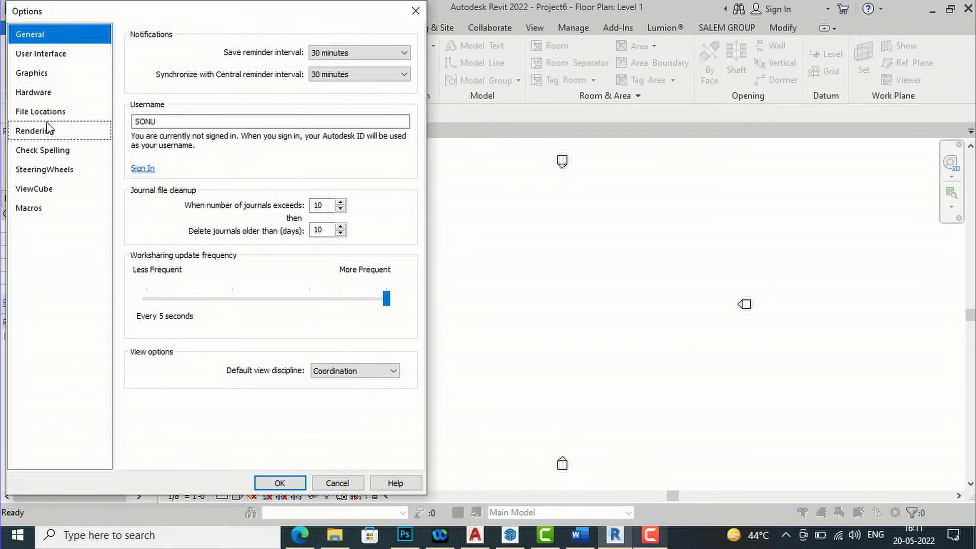
pyautogui.click(48, 113)
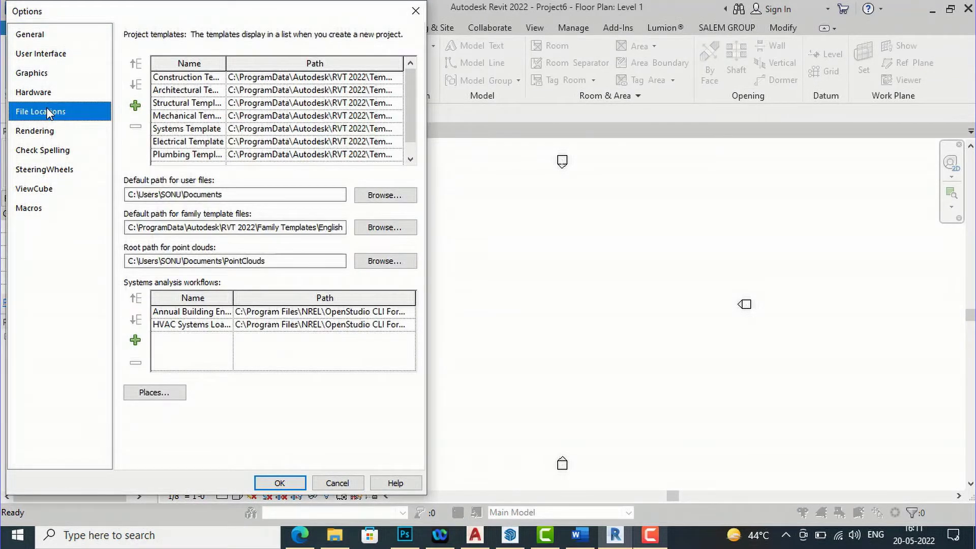
pyautogui.click(171, 94)
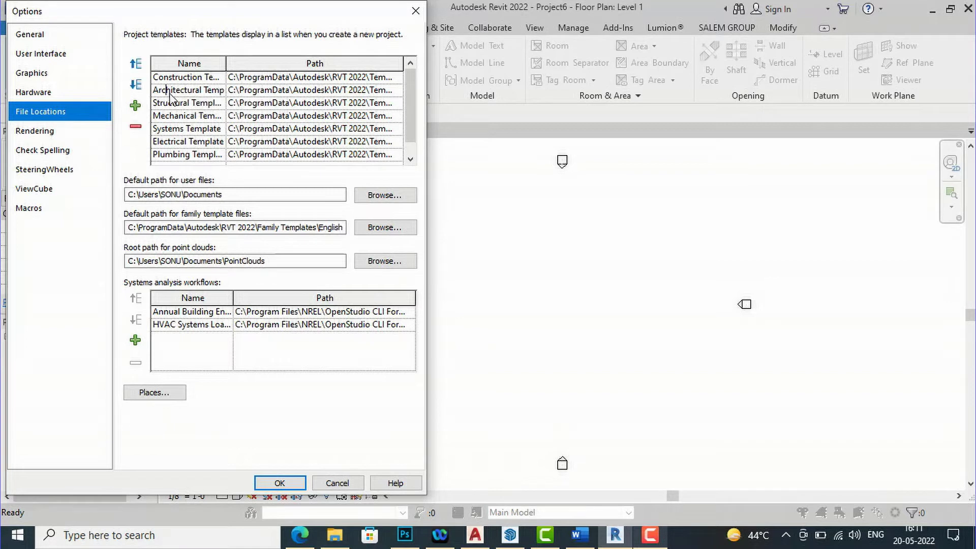
pyautogui.click(393, 95)
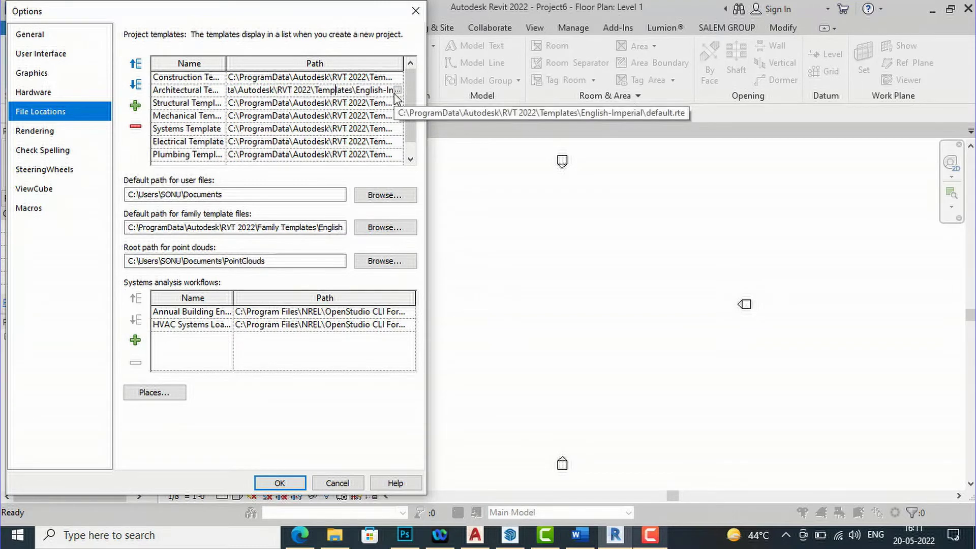
pyautogui.click(399, 94)
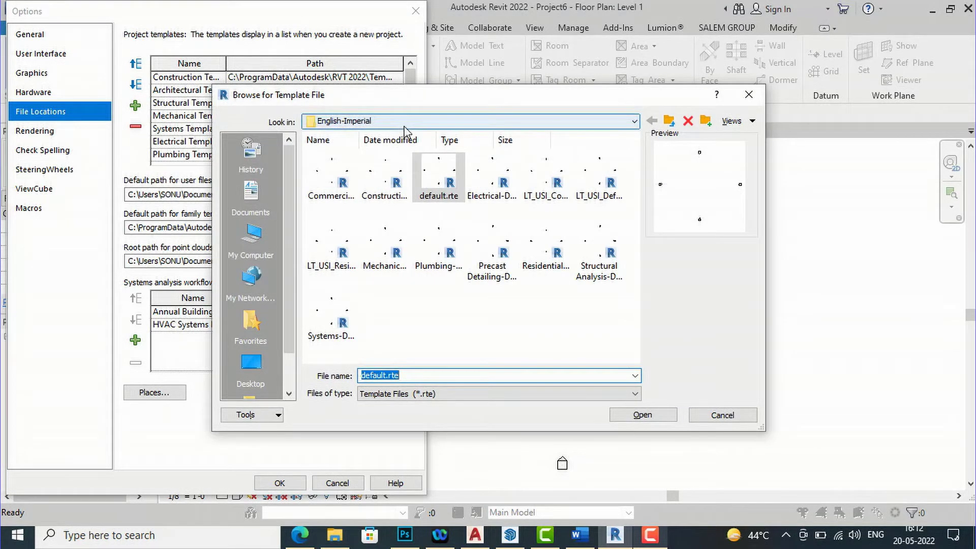
# Step: Set the Architectural Template to DefaultMetric.rte from the Templates > English folder
pyautogui.click(404, 125)
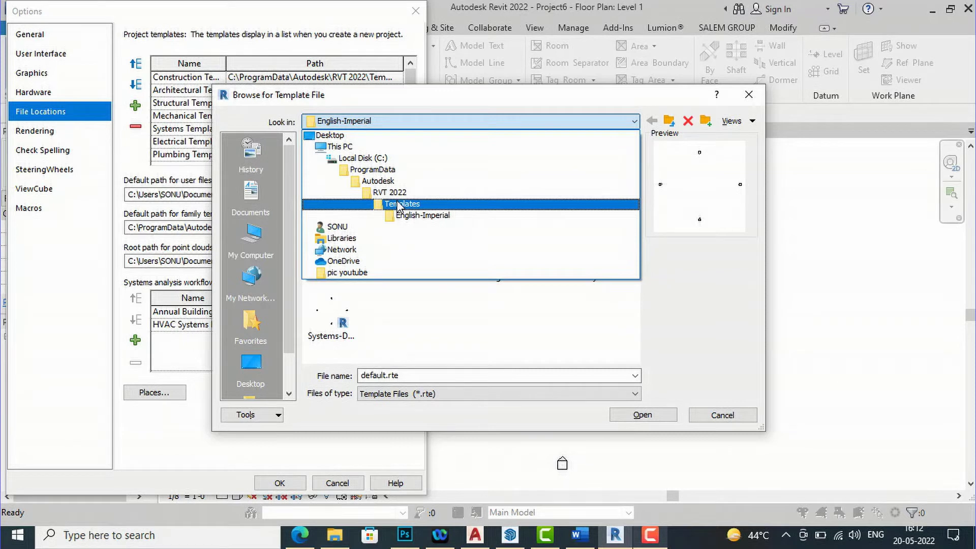
pyautogui.click(399, 203)
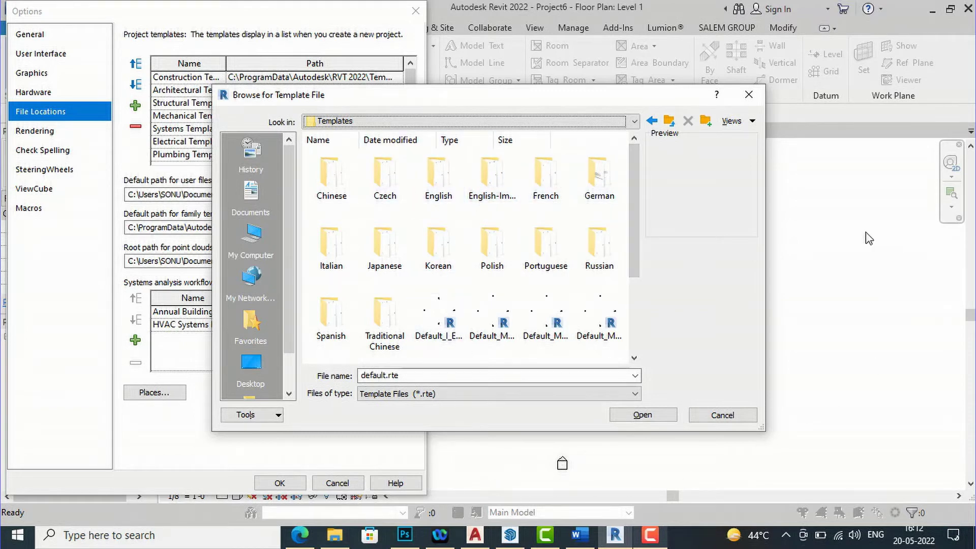
pyautogui.doubleClick(438, 195)
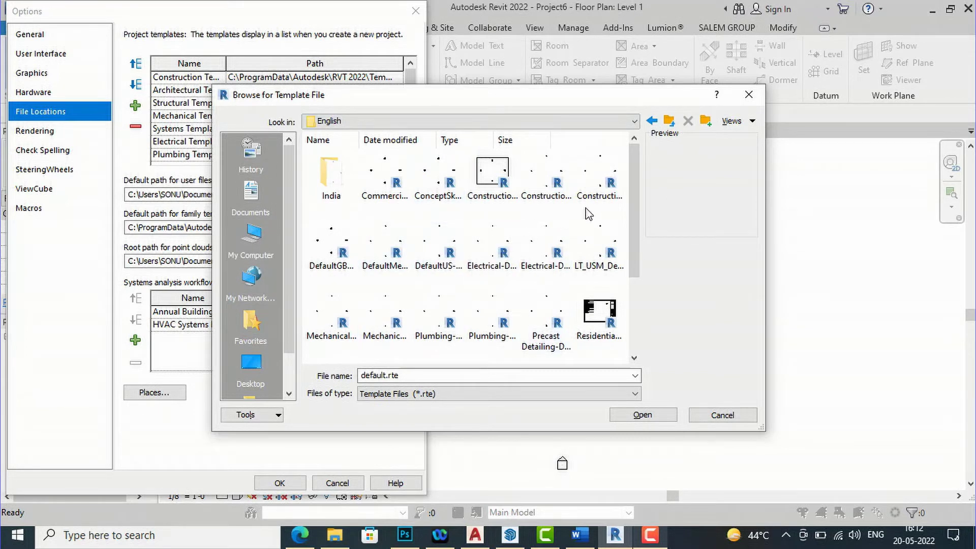
pyautogui.click(380, 262)
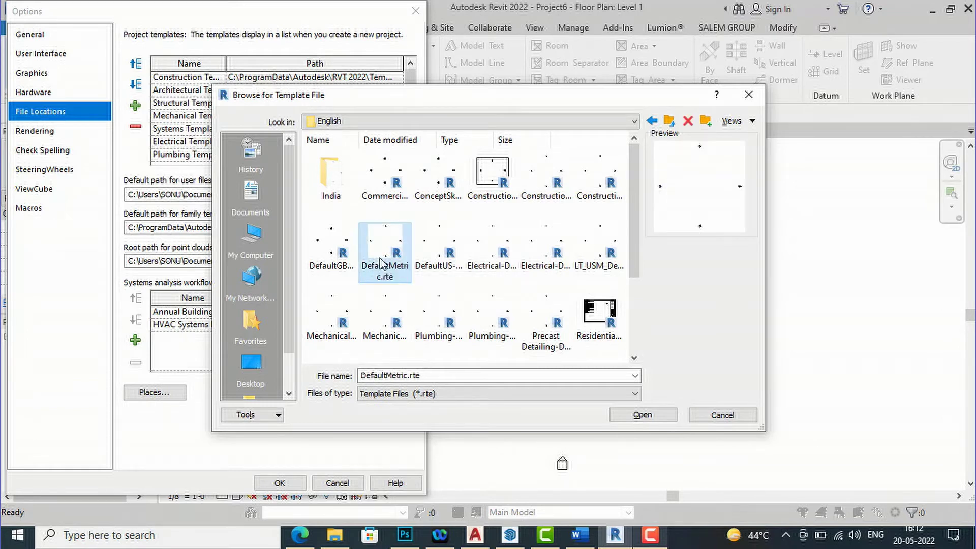
pyautogui.click(642, 416)
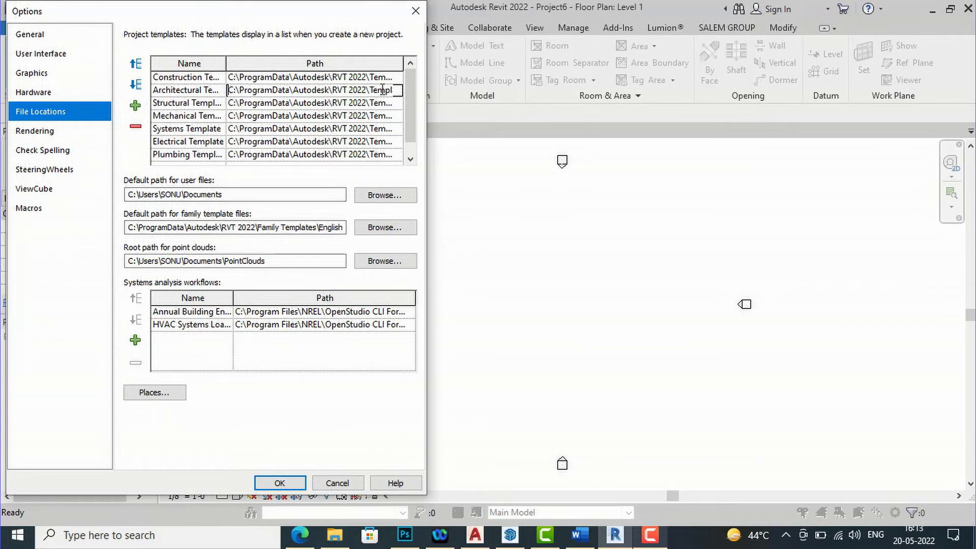
# Step: Apply the Options changes and close Project6 without saving
pyautogui.click(298, 486)
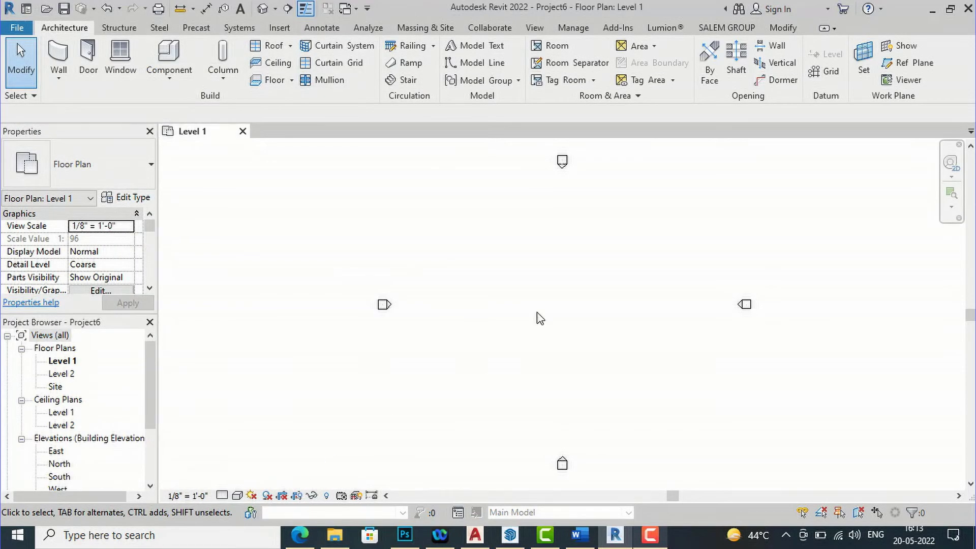
pyautogui.click(243, 132)
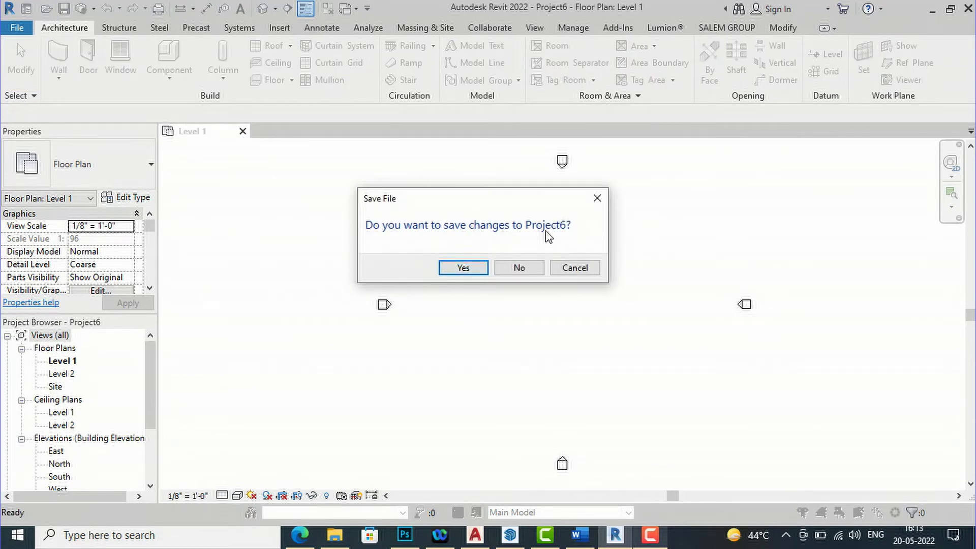
pyautogui.click(529, 270)
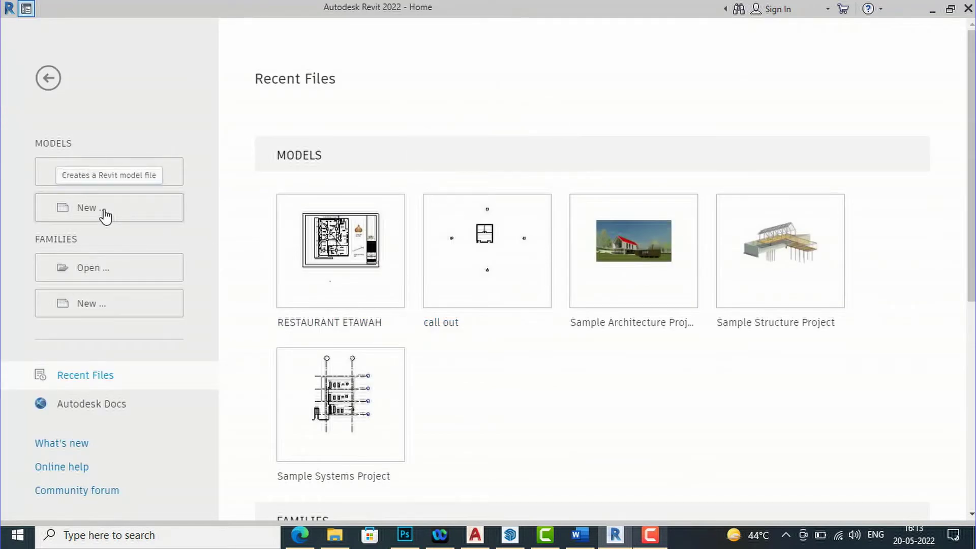
# Step: Start a new project using the Architectural Template
pyautogui.click(105, 214)
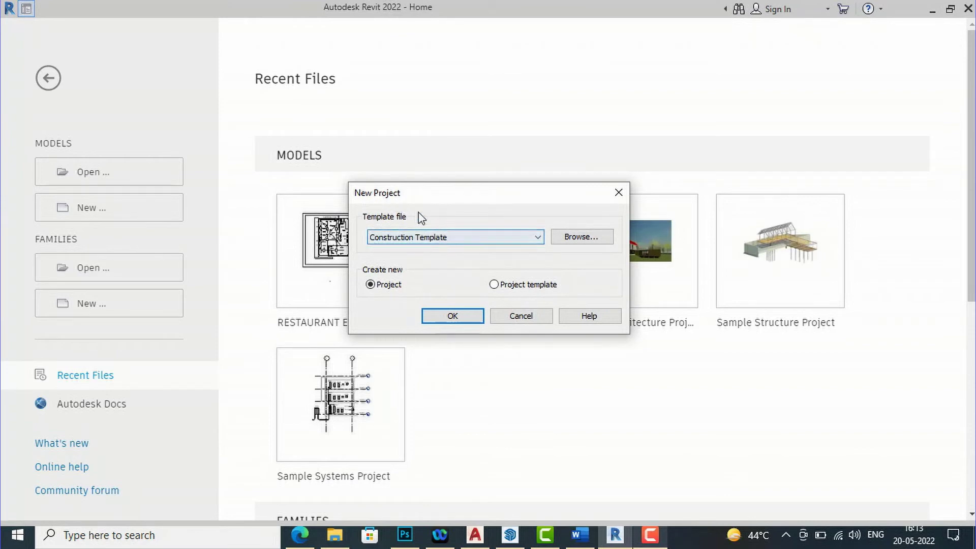
pyautogui.click(439, 245)
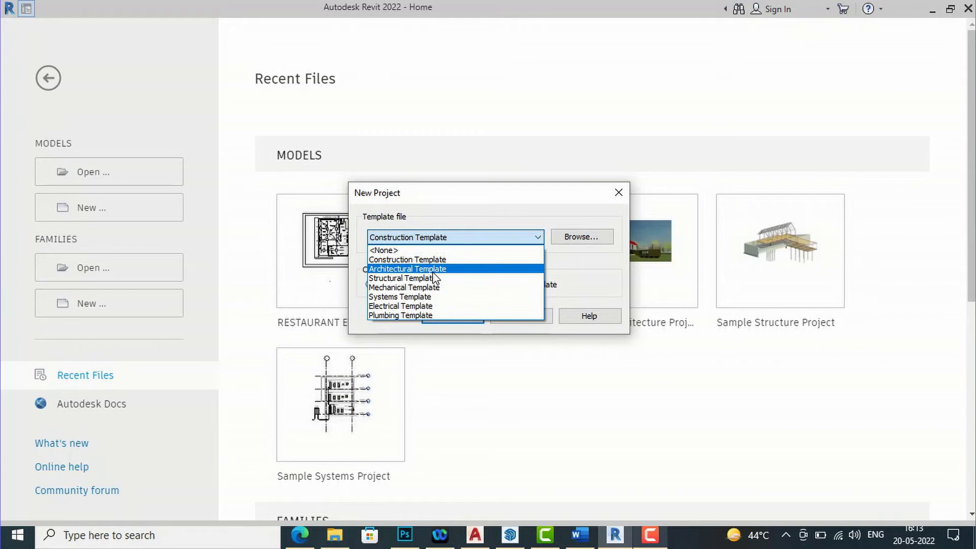
pyautogui.click(432, 272)
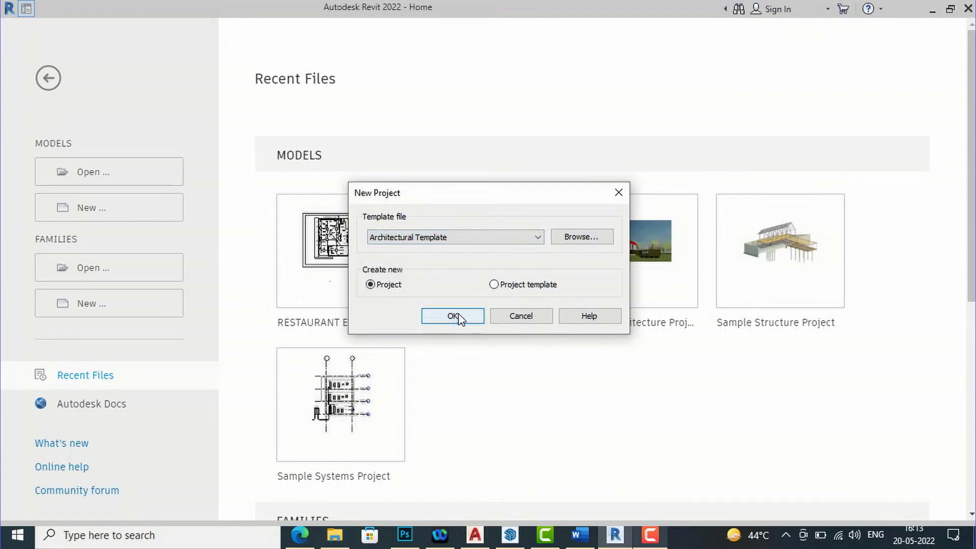
pyautogui.click(457, 316)
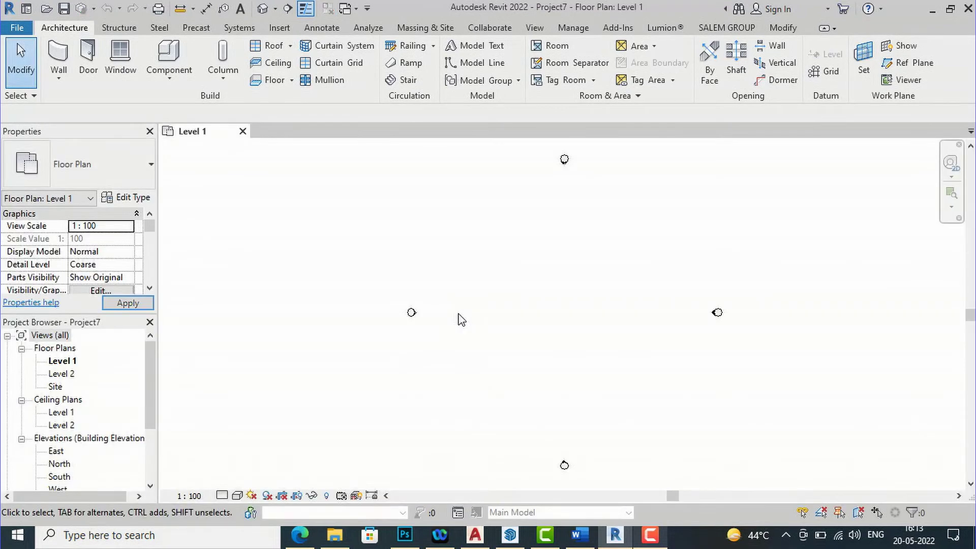
# Step: Zoom around Project7's empty Level 1 plan to check the metric 1 : 100 scale
pyautogui.scroll(-3, 431, 281)
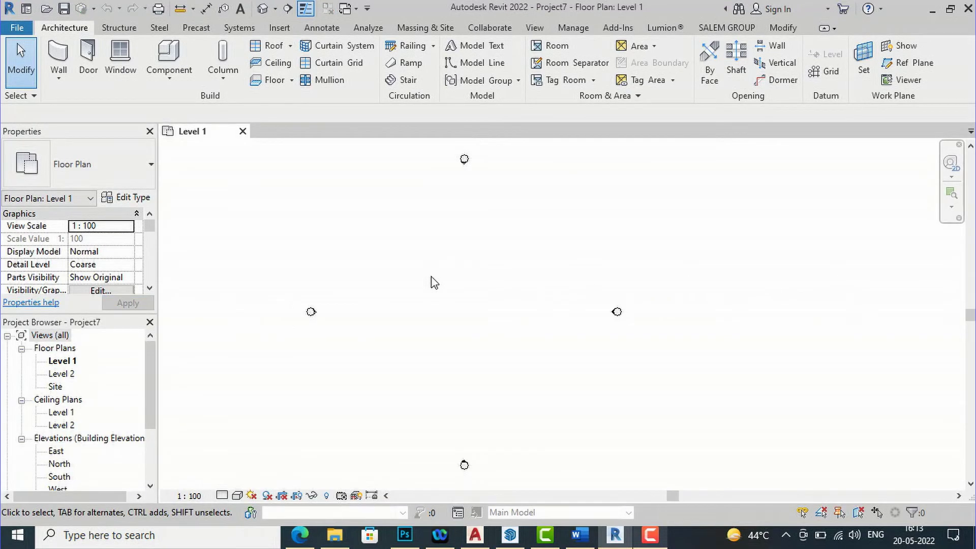
pyautogui.scroll(2, 639, 224)
pyautogui.scroll(-1, 592, 379)
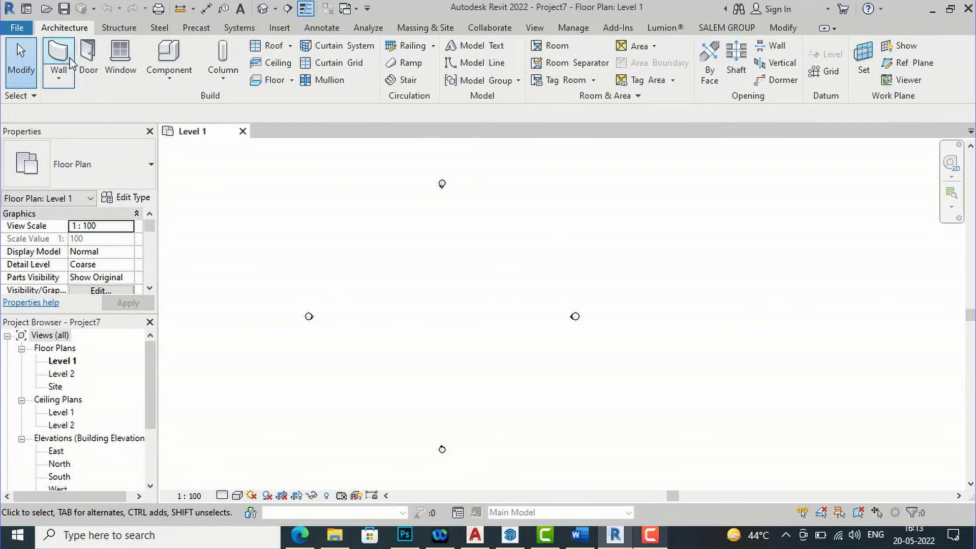
pyautogui.click(71, 60)
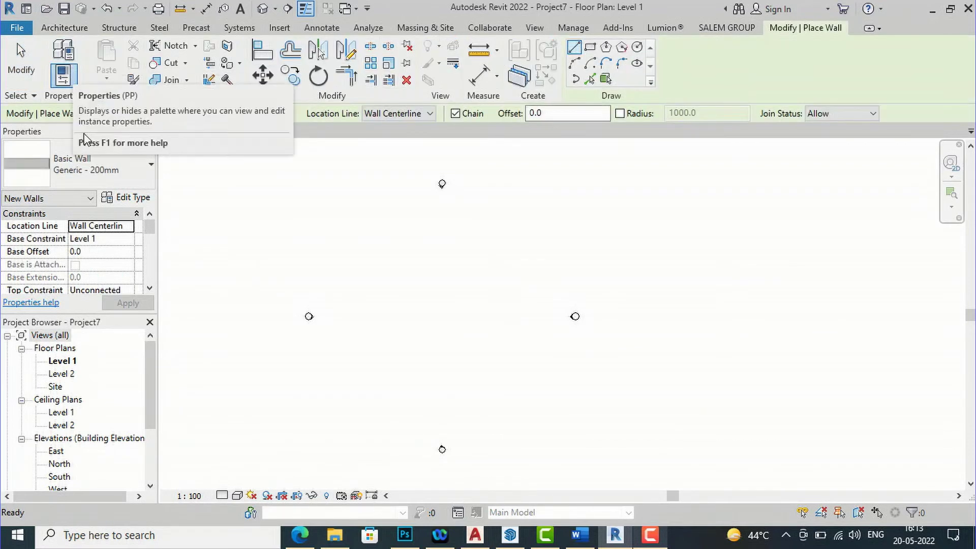
pyautogui.click(104, 181)
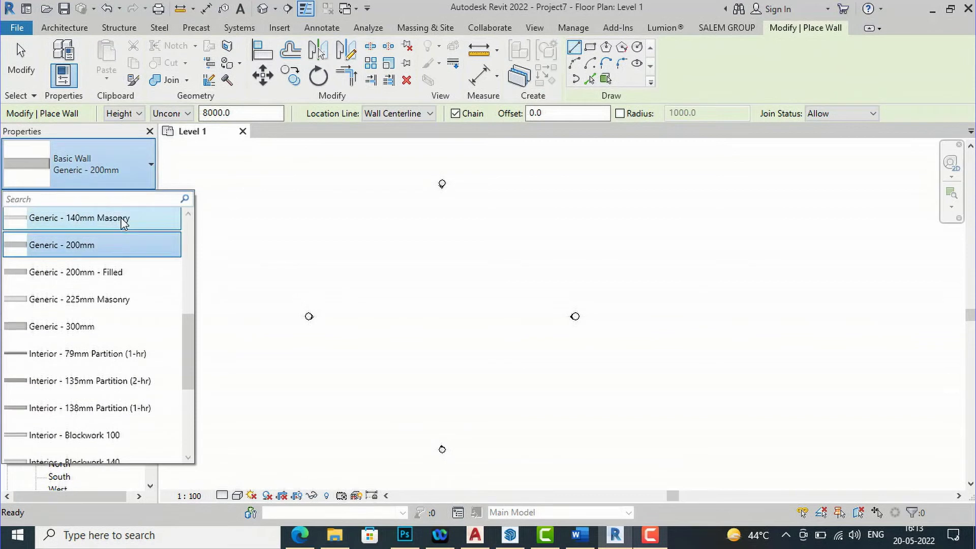
pyautogui.scroll(4, 118, 291)
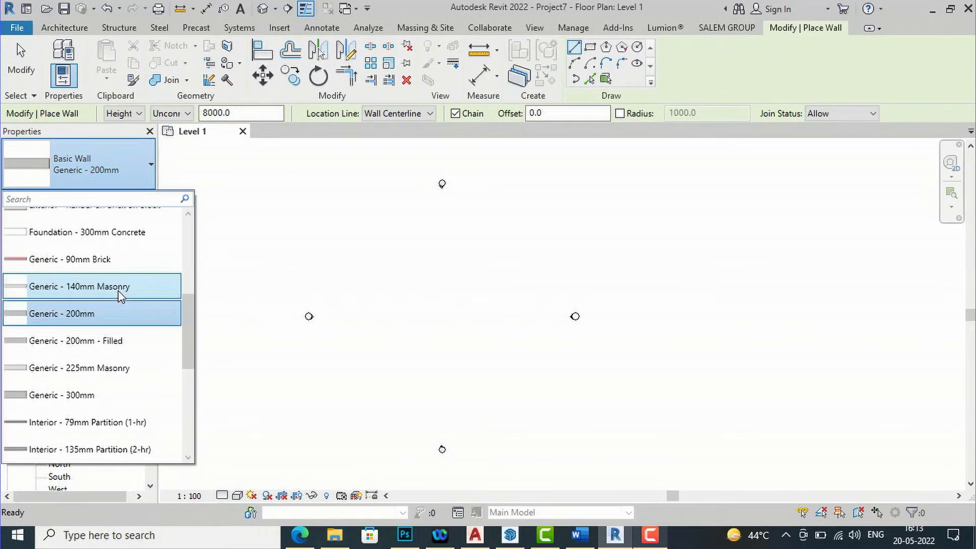
pyautogui.scroll(3, 120, 287)
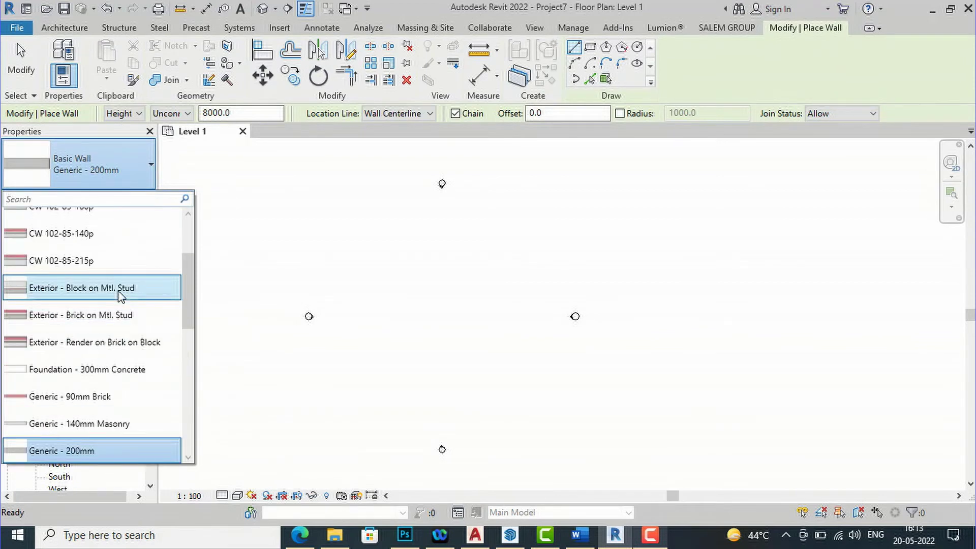
pyautogui.scroll(-6, 120, 287)
pyautogui.click(355, 214)
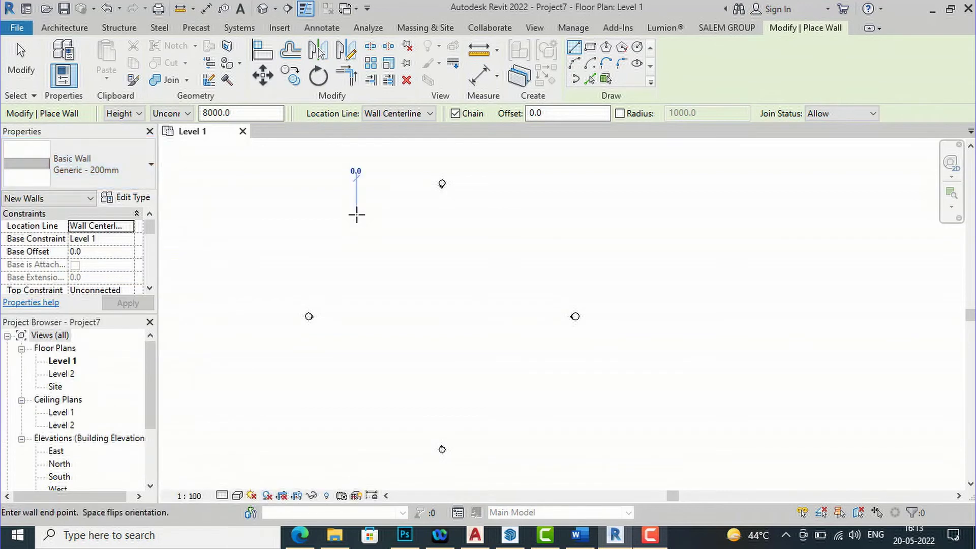
pyautogui.press('Escape')
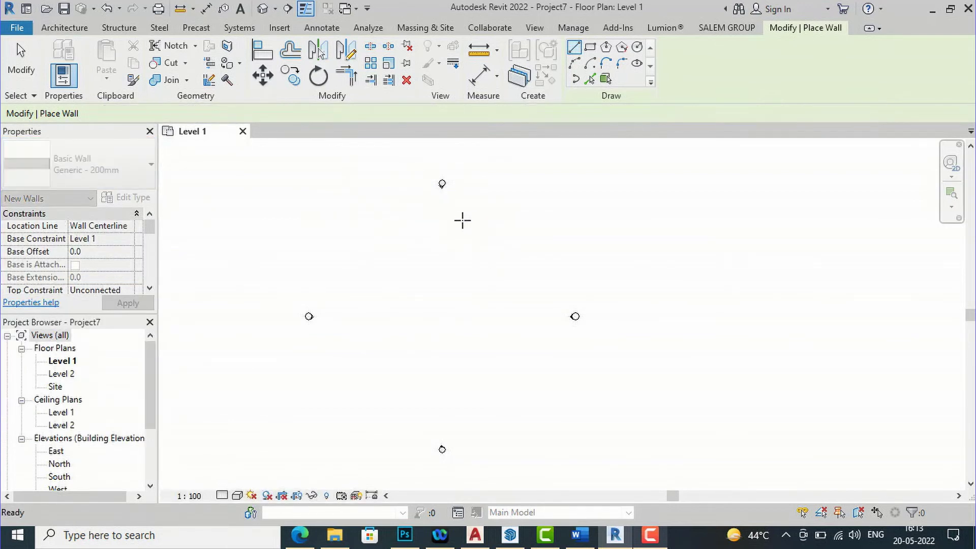
pyautogui.press('Escape')
pyautogui.scroll(1, 413, 178)
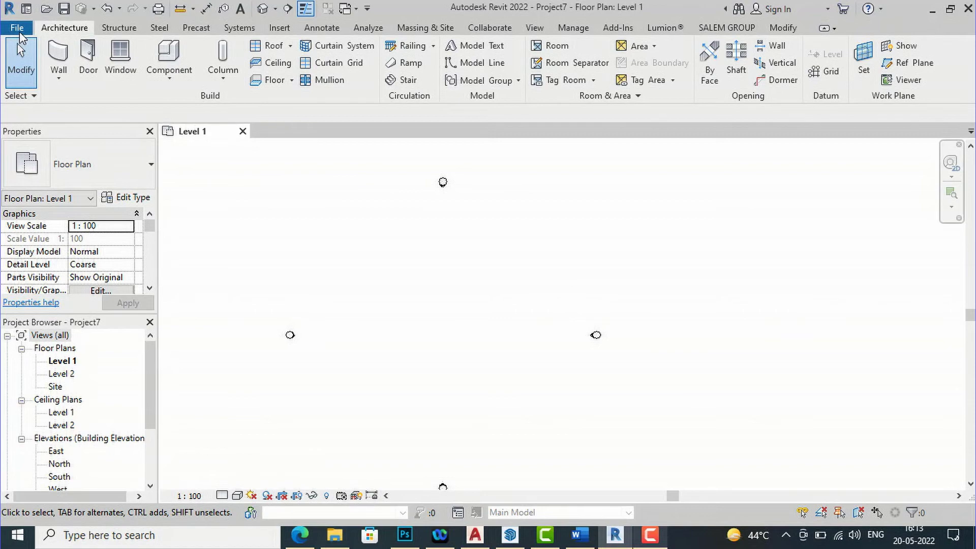
# Step: In Options > File Locations, browse for a new Architectural Template path file
pyautogui.click(20, 28)
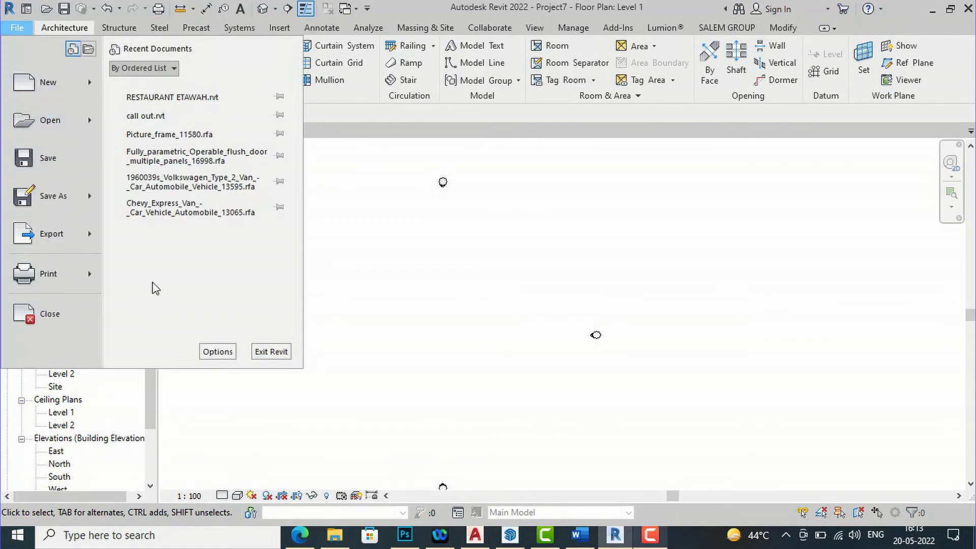
pyautogui.click(211, 352)
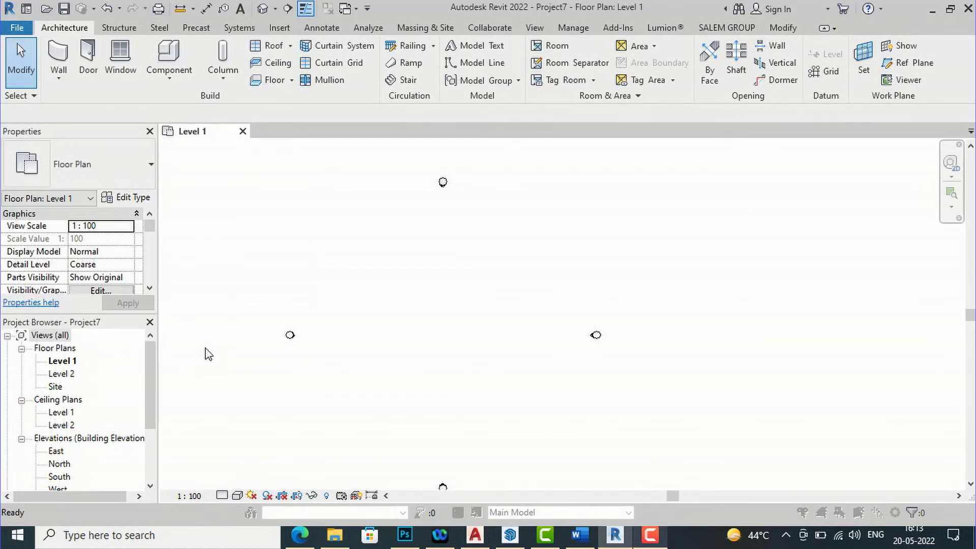
pyautogui.click(47, 113)
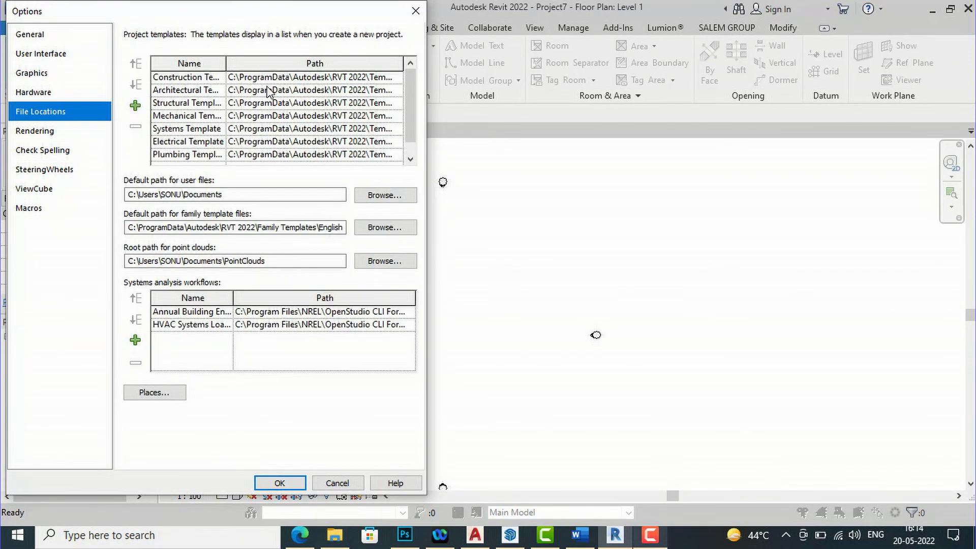
pyautogui.click(396, 90)
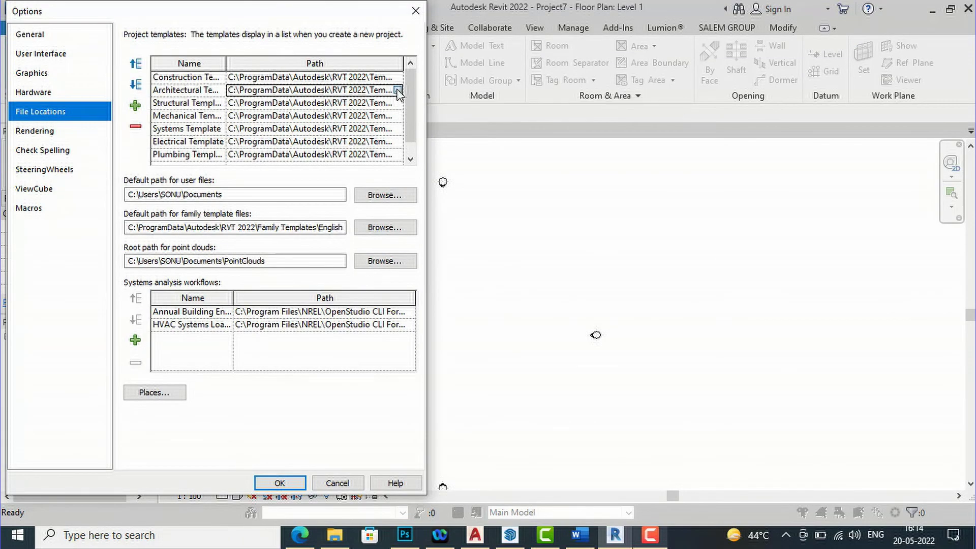
pyautogui.click(399, 90)
# Step: Set the Architectural Template to English-Imperial\default.rte and save the Options
pyautogui.click(389, 120)
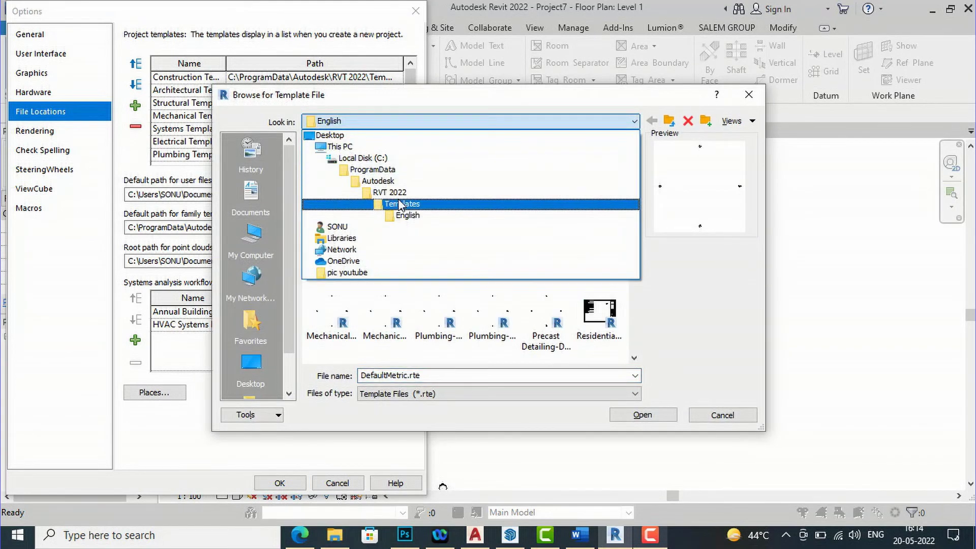
pyautogui.click(398, 201)
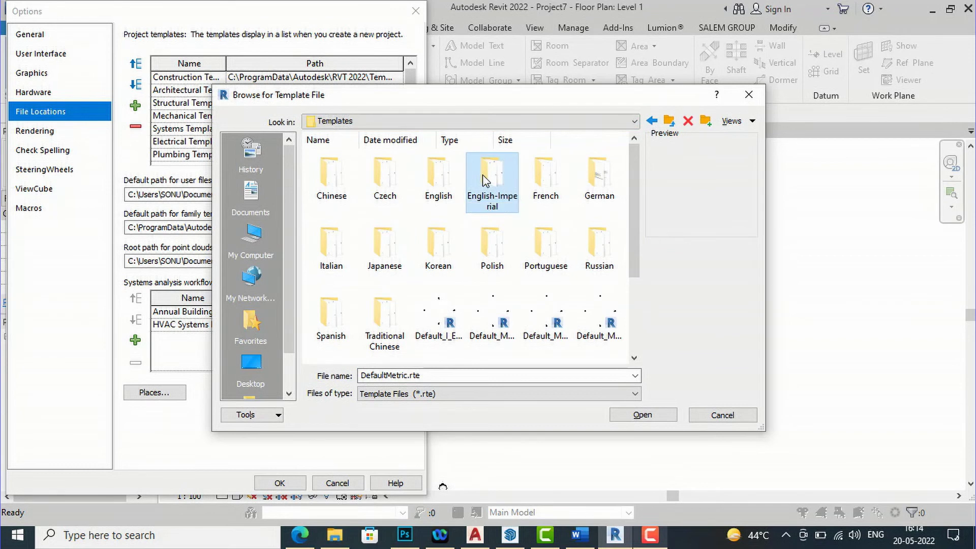
pyautogui.doubleClick(483, 177)
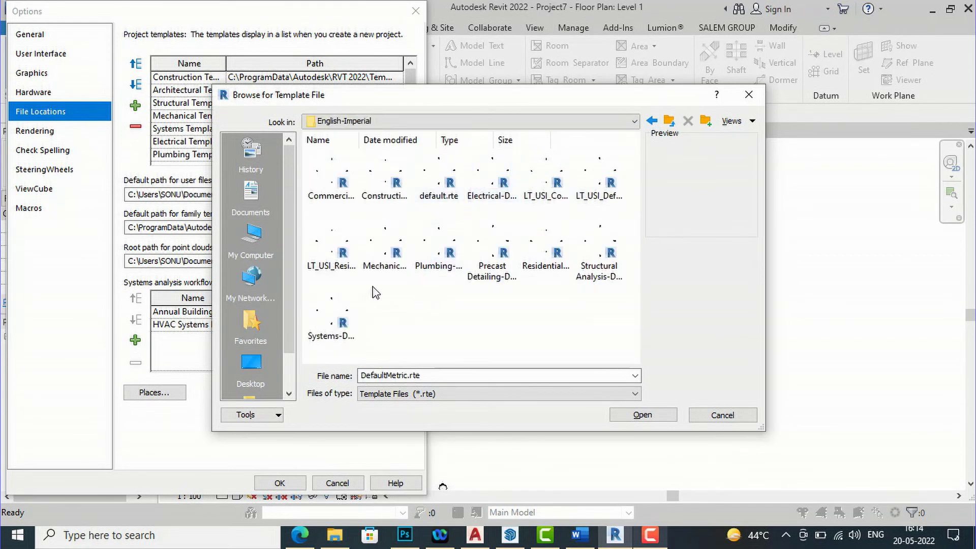
pyautogui.click(445, 198)
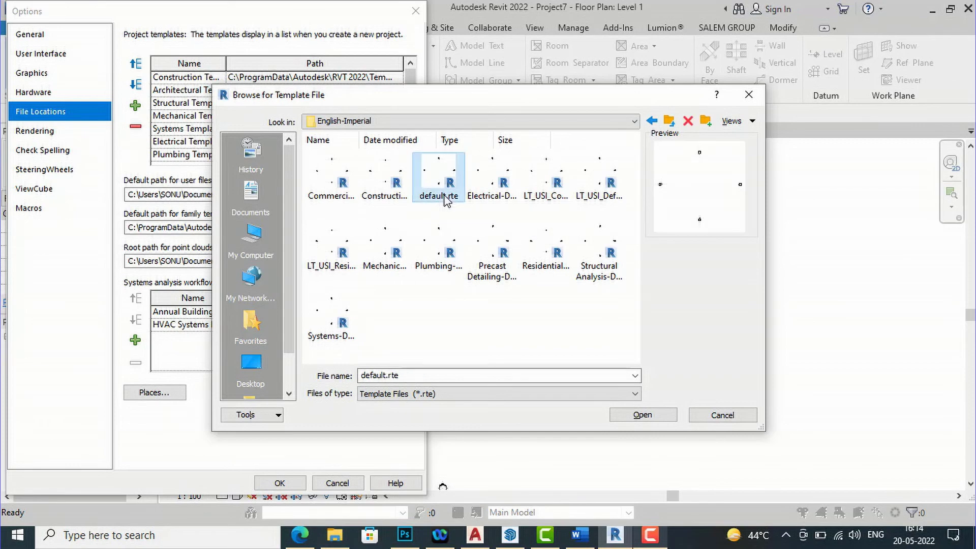
pyautogui.click(643, 415)
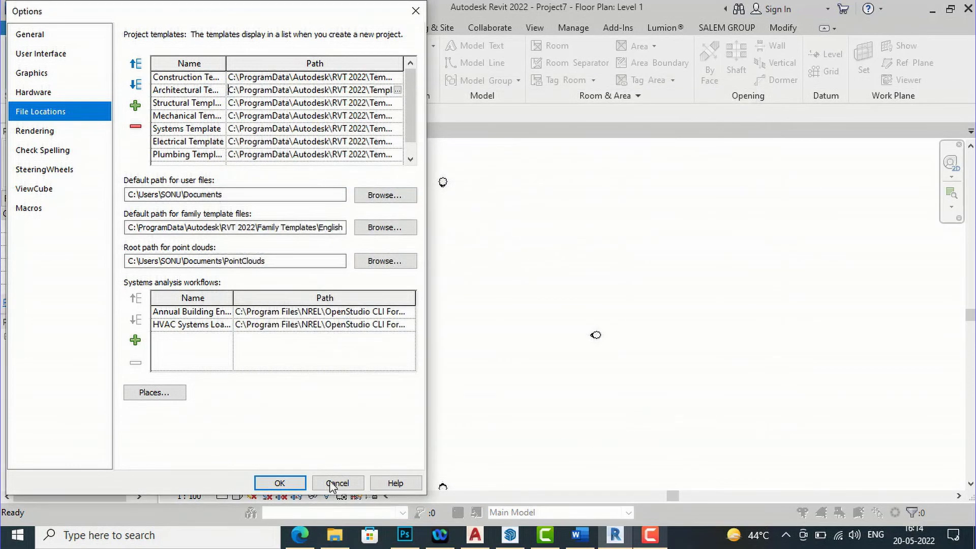
pyautogui.click(285, 483)
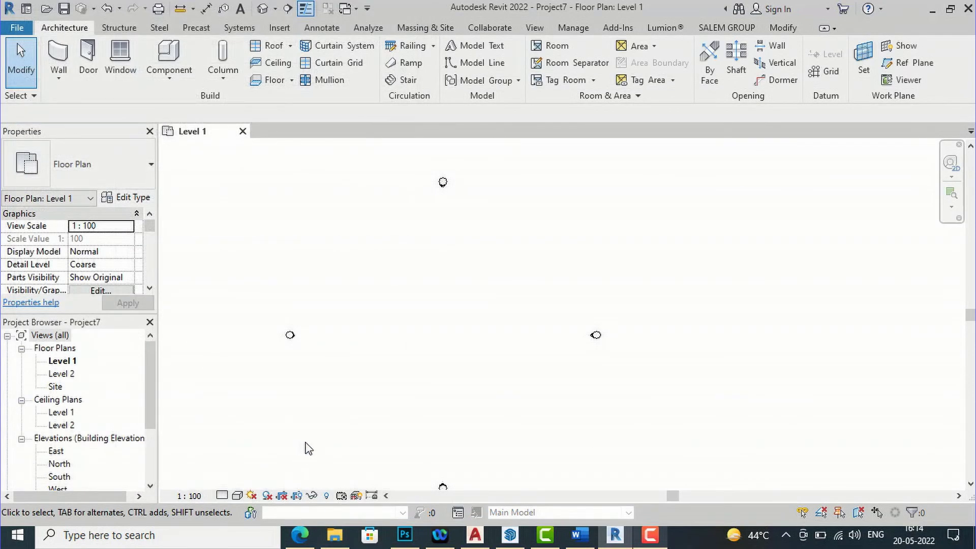
# Step: Close Project7 without saving and create Project8 from the Architectural Template
pyautogui.click(243, 131)
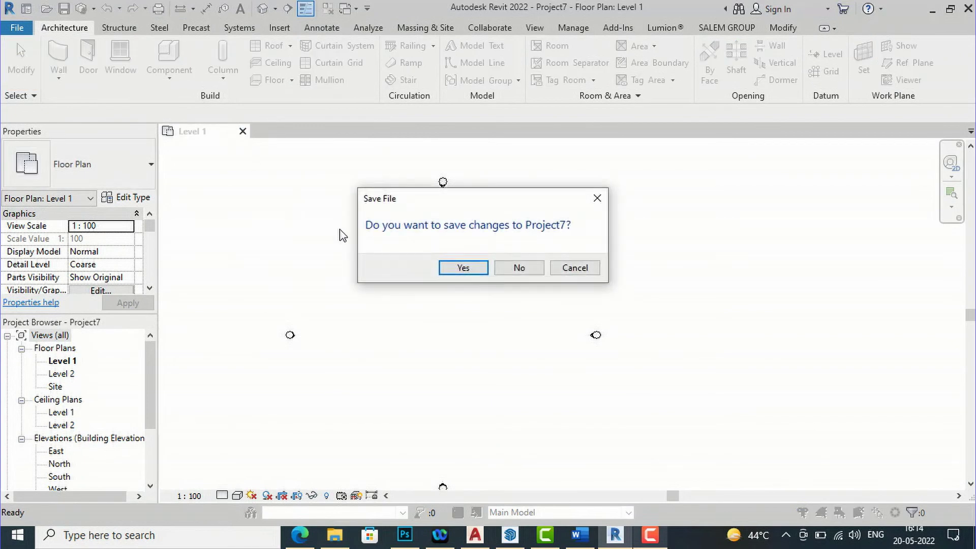
pyautogui.click(518, 268)
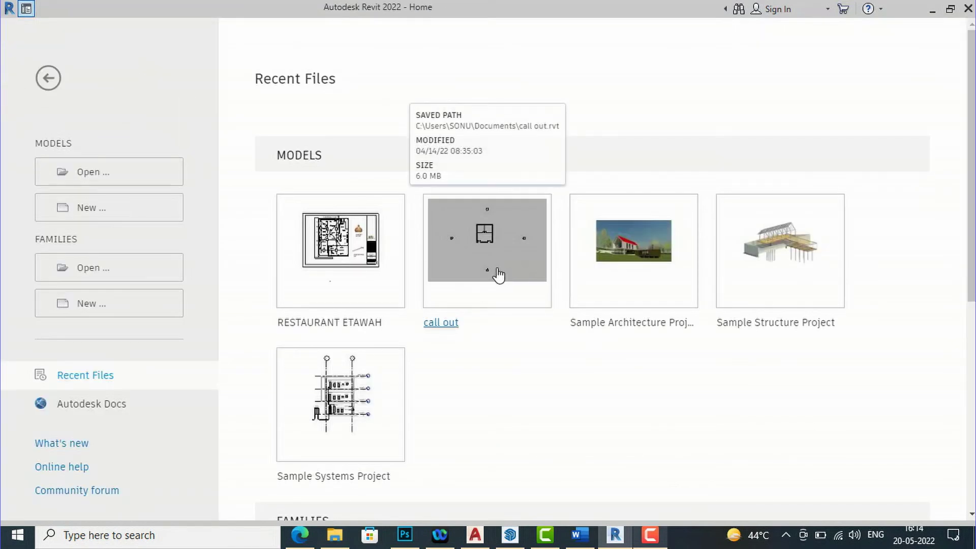
pyautogui.click(104, 217)
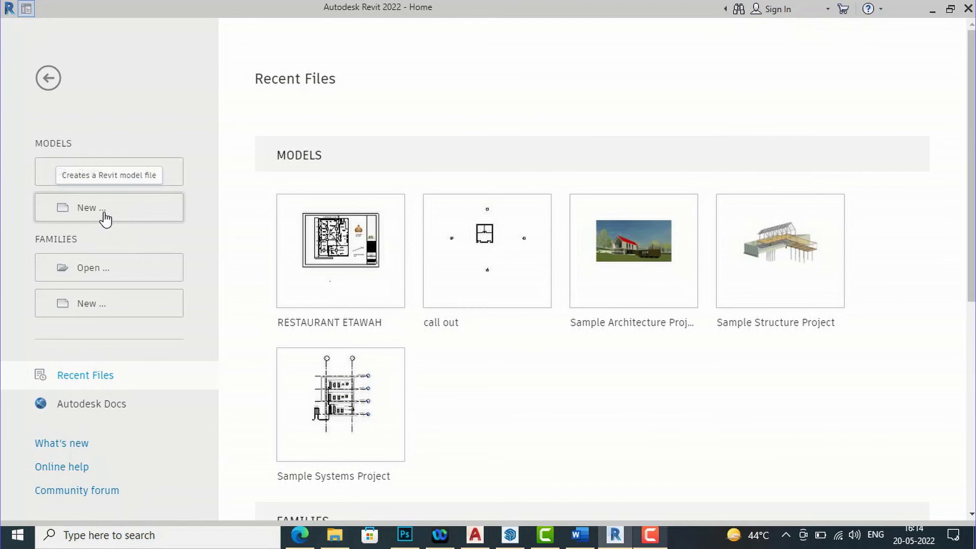
pyautogui.click(426, 241)
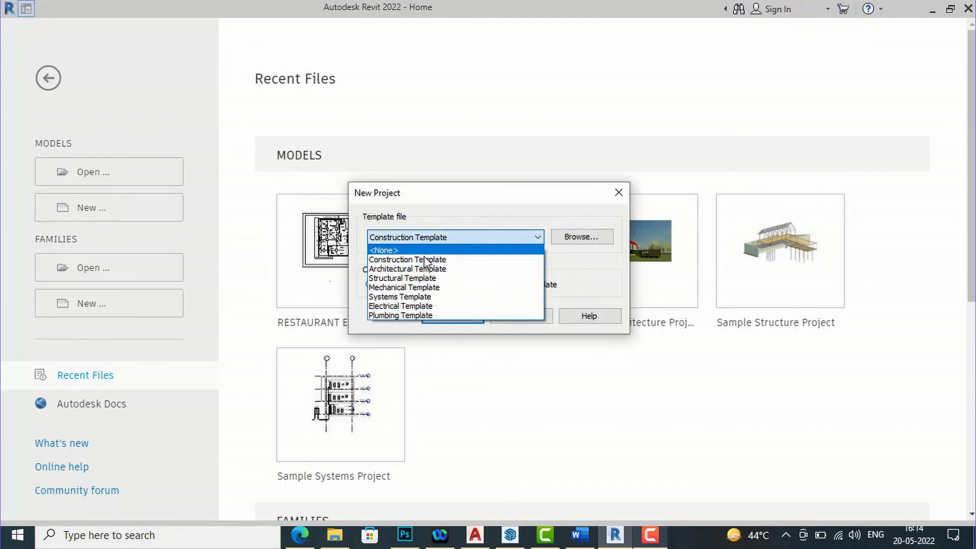
pyautogui.click(424, 264)
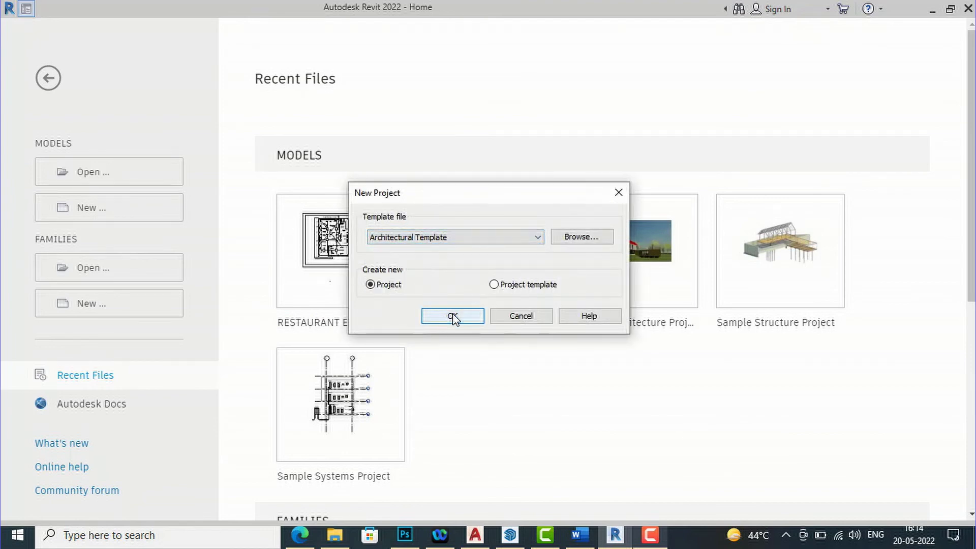
pyautogui.click(452, 317)
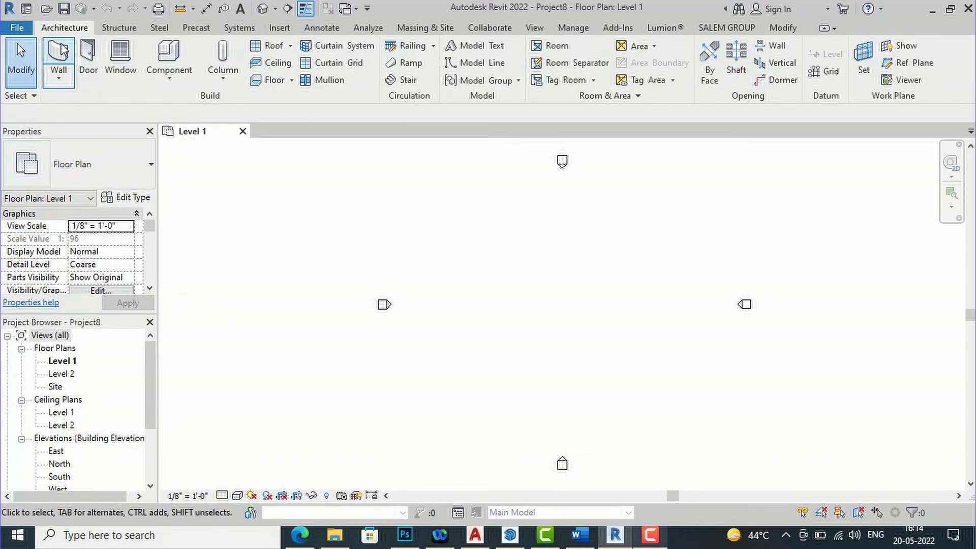
pyautogui.click(61, 46)
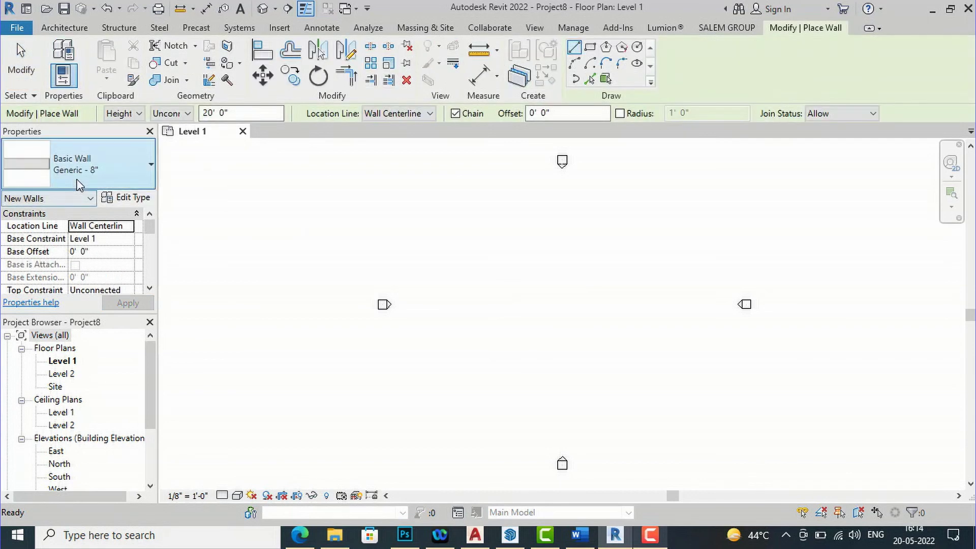
pyautogui.click(79, 184)
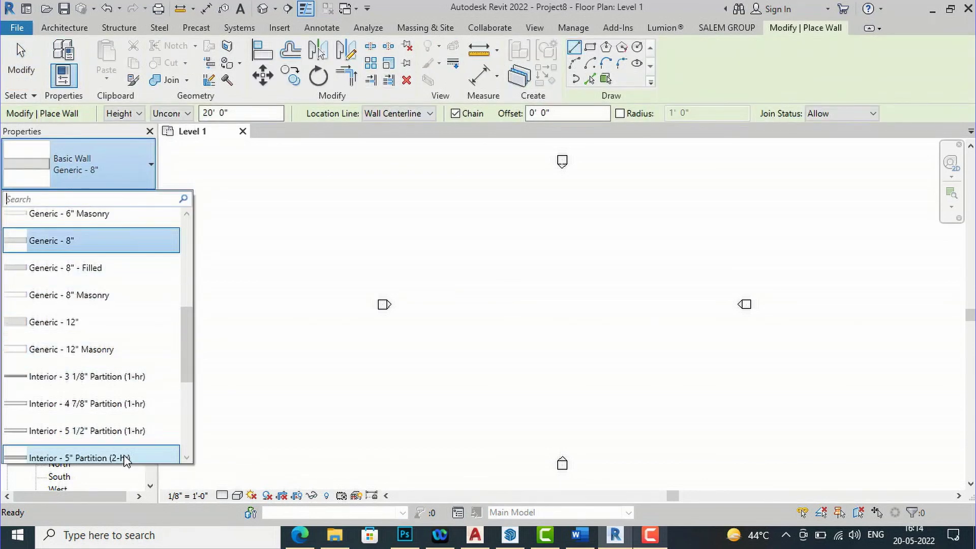
pyautogui.click(566, 274)
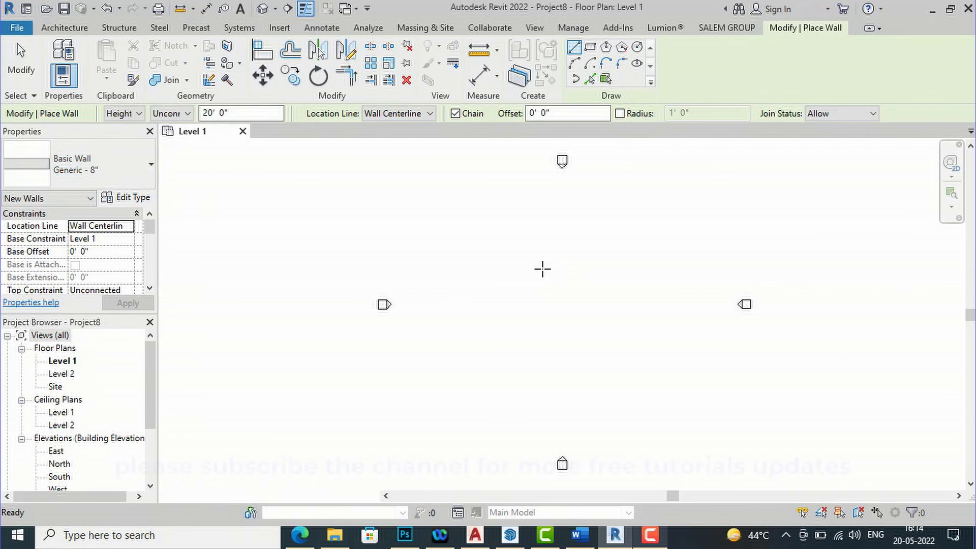
pyautogui.press('Escape')
pyautogui.press('Escape')
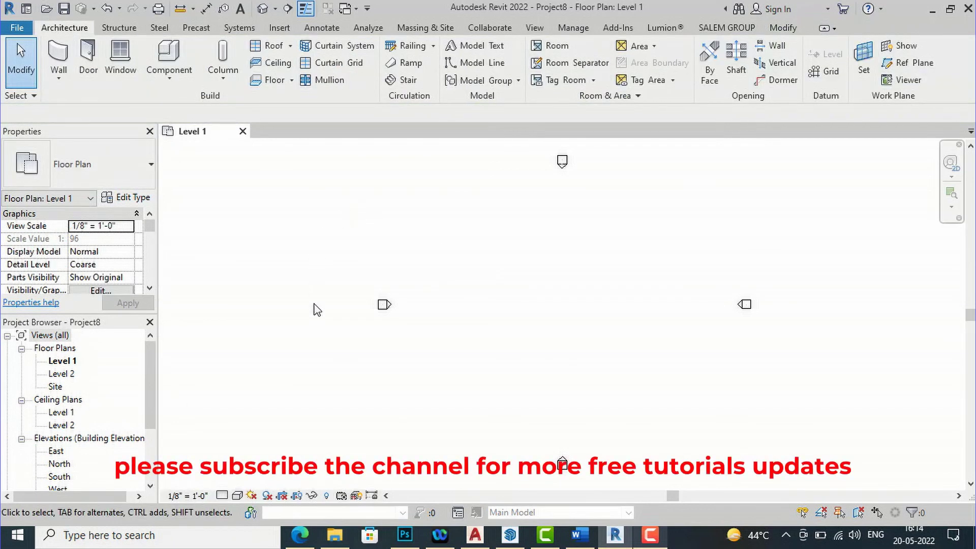